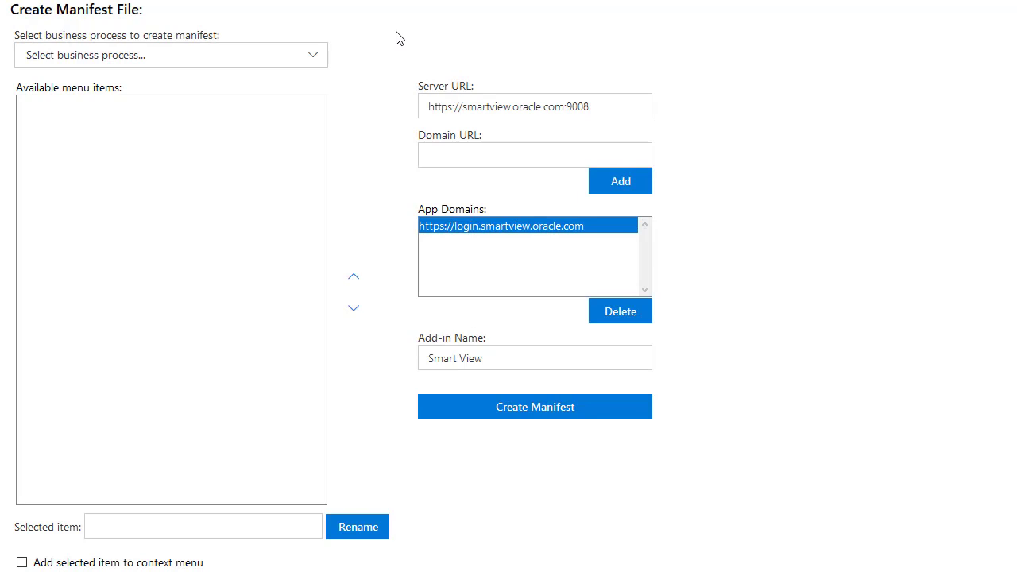
Select Planning as the business process for the manifest
left_click(321, 61)
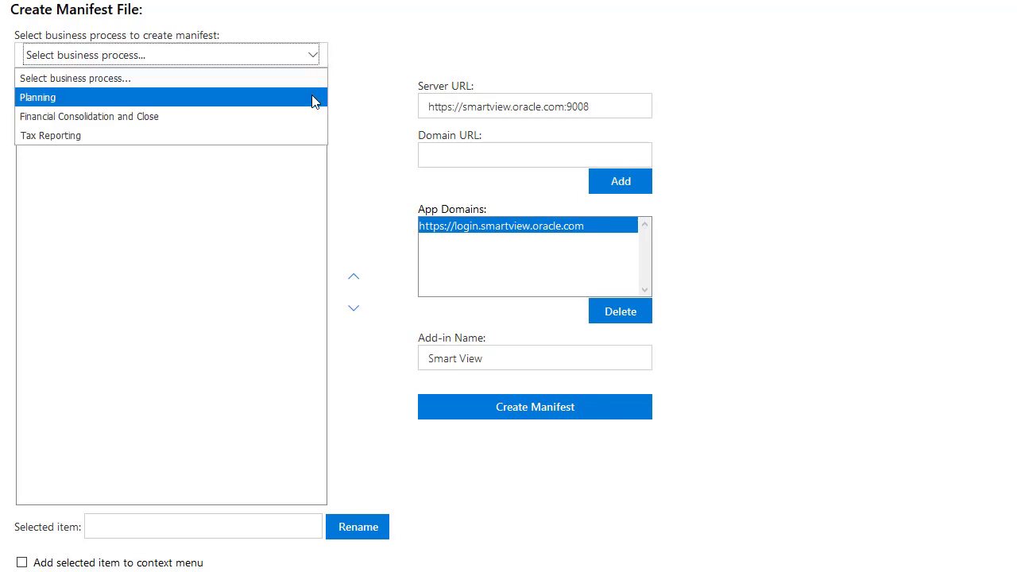
left_click(315, 98)
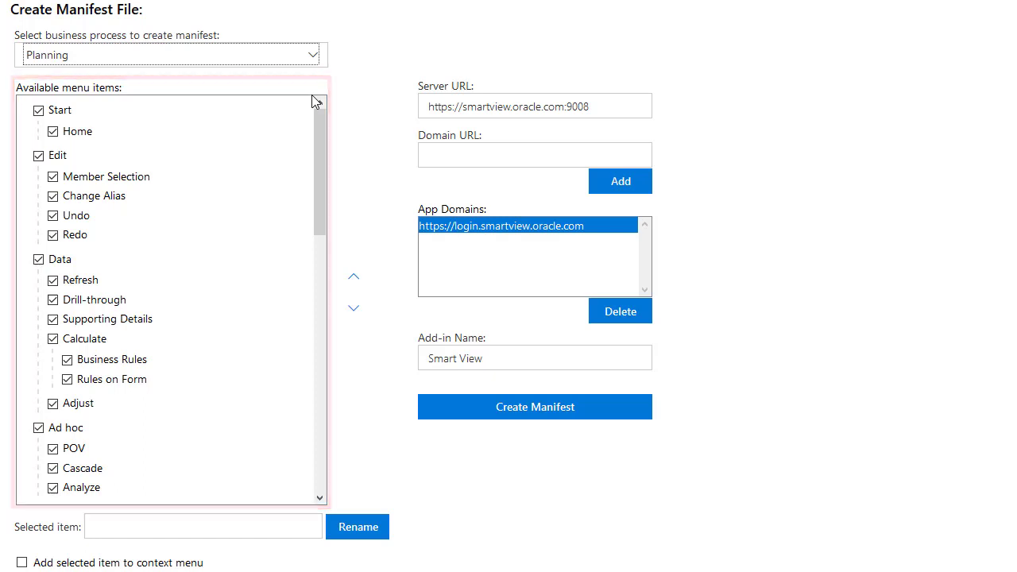
Exclude and re-include the Member Selection and Change Alias items in the Edit group of the available menu items
left_click(53, 178)
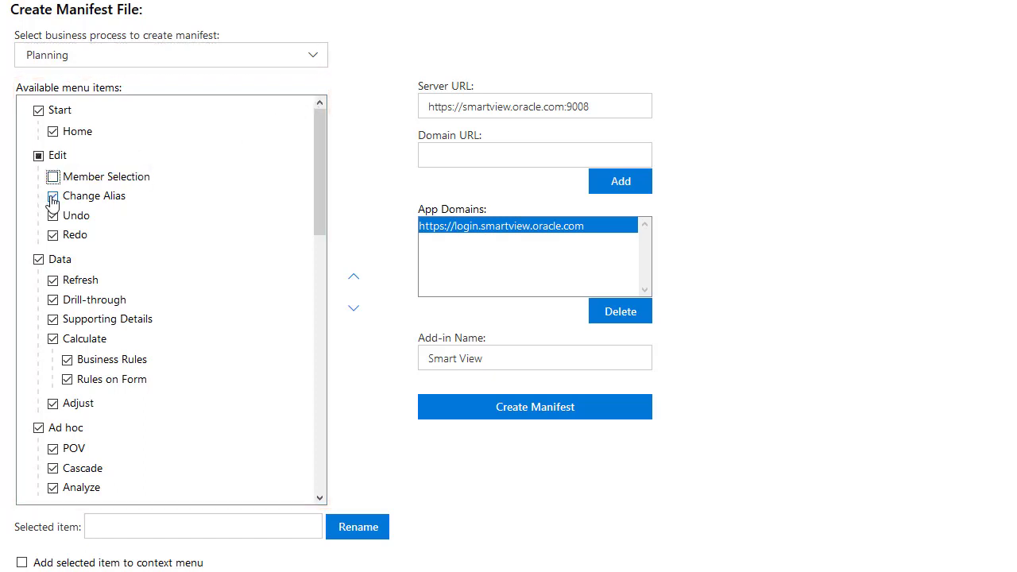
left_click(52, 197)
left_click(52, 176)
Move the Redo item up one place and back down, and add it to and remove it from the context menu
left_click(74, 235)
left_click(353, 277)
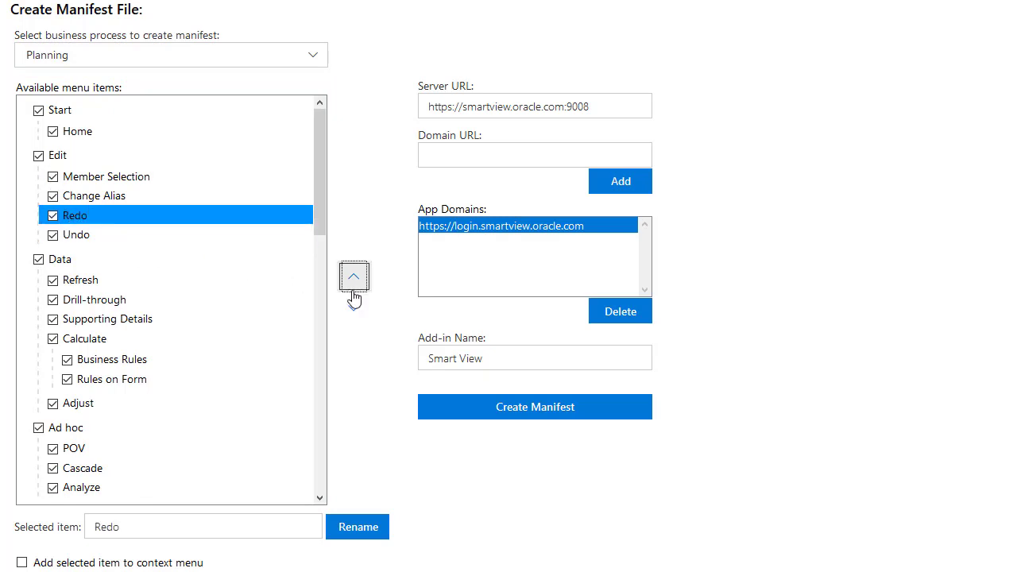
left_click(354, 308)
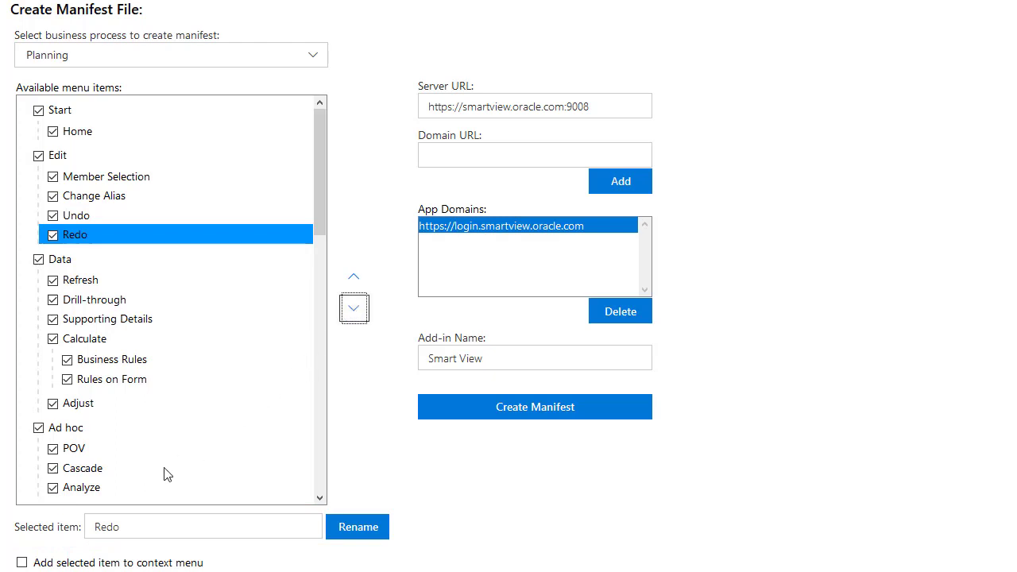
left_click(21, 562)
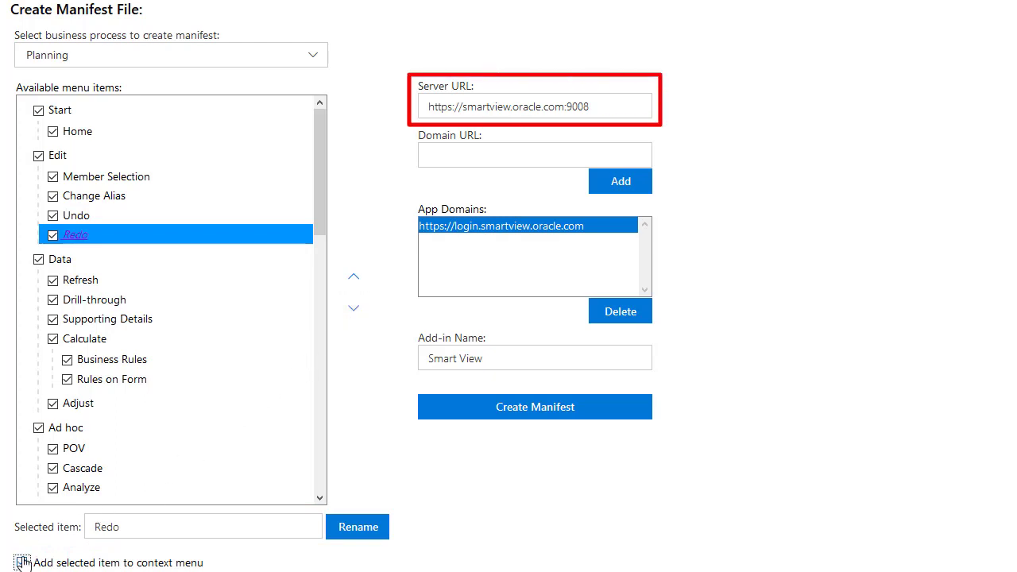
left_click(22, 562)
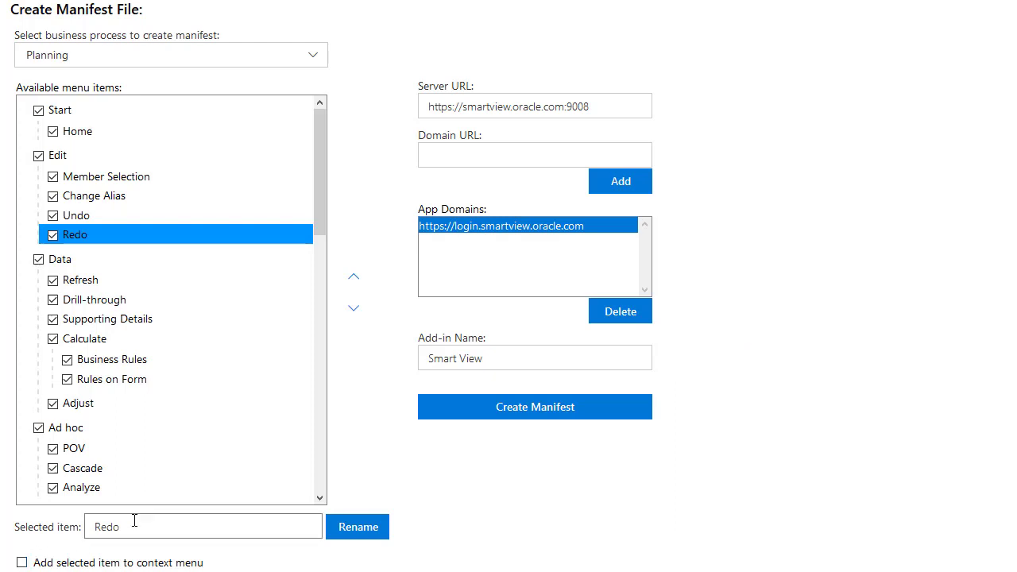
Create the manifest file for the Smart View add-in and save it
left_click(531, 417)
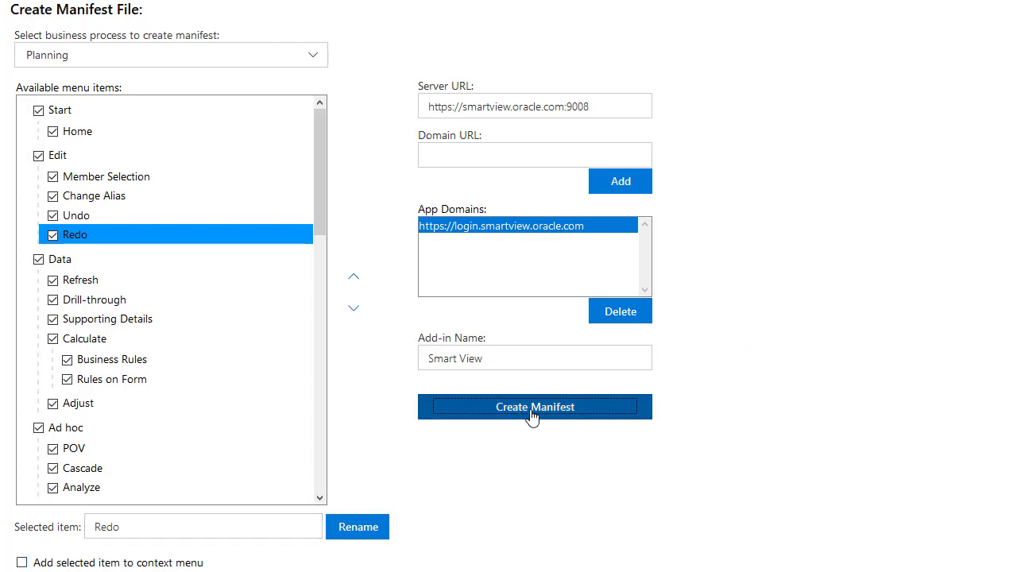
left_click(588, 315)
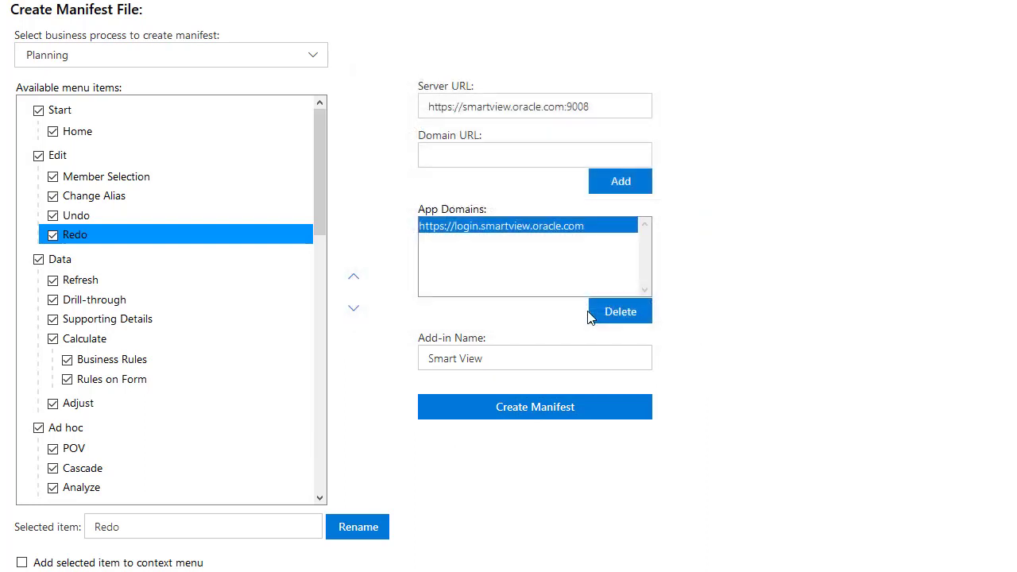
left_click(722, 361)
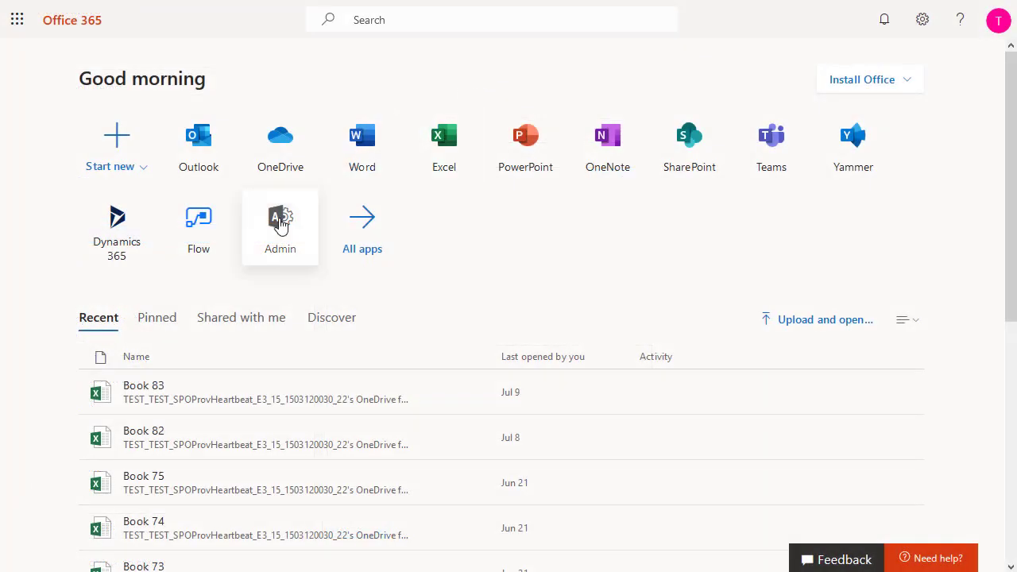
Switch to the Microsoft 365 admin center and open the Services & add-ins settings
left_click(280, 225)
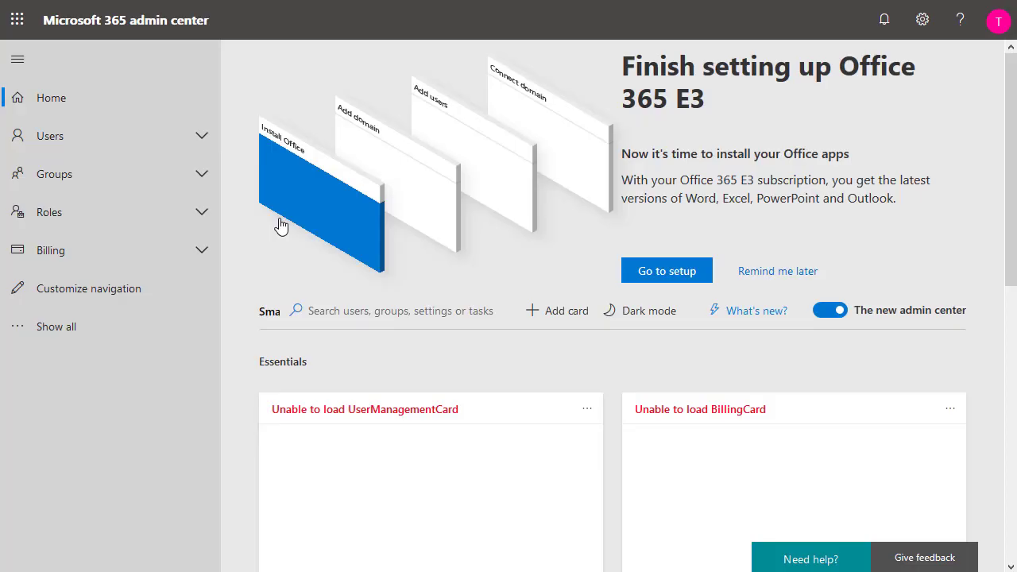
left_click(72, 334)
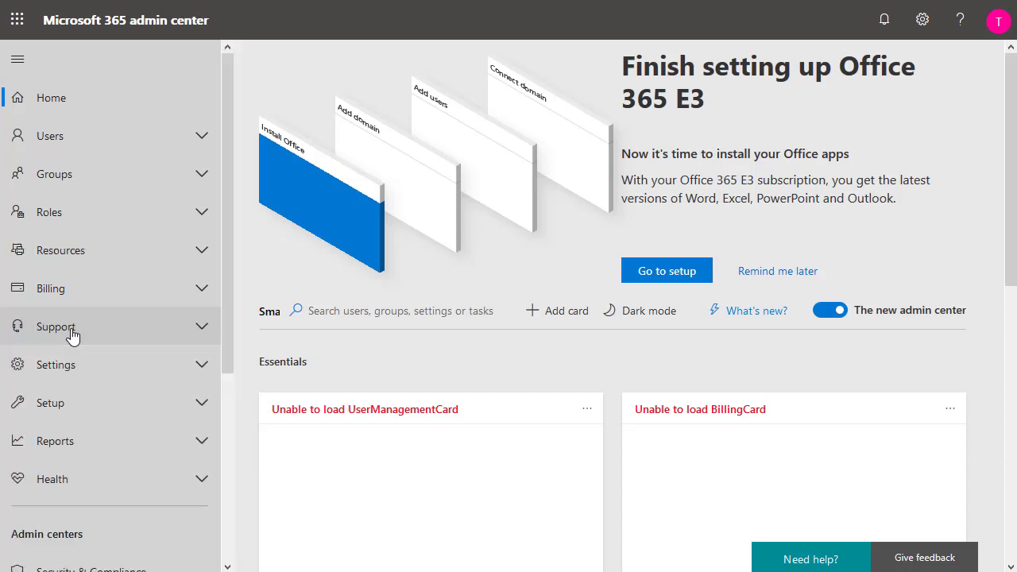
left_click(205, 368)
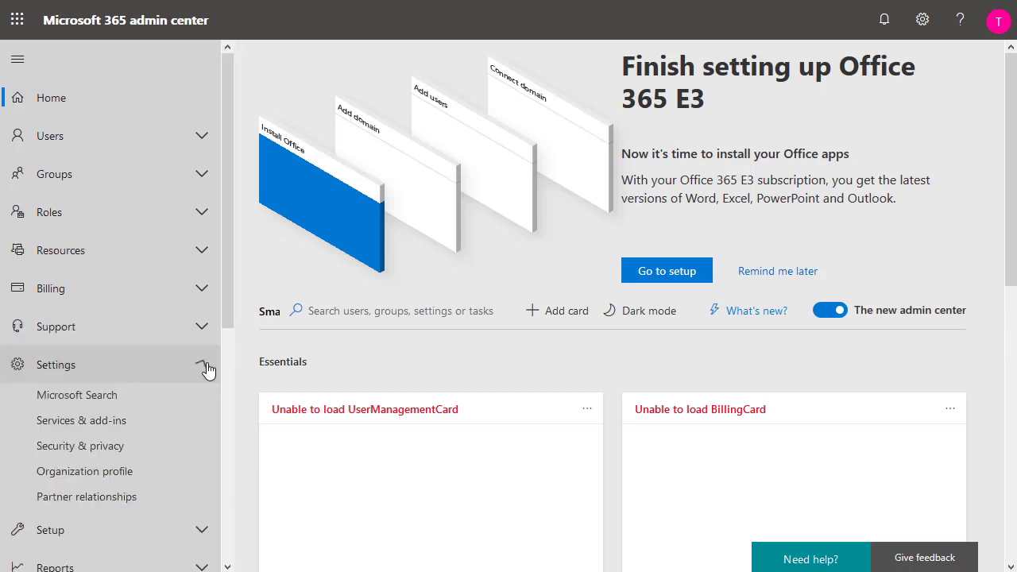
left_click(193, 423)
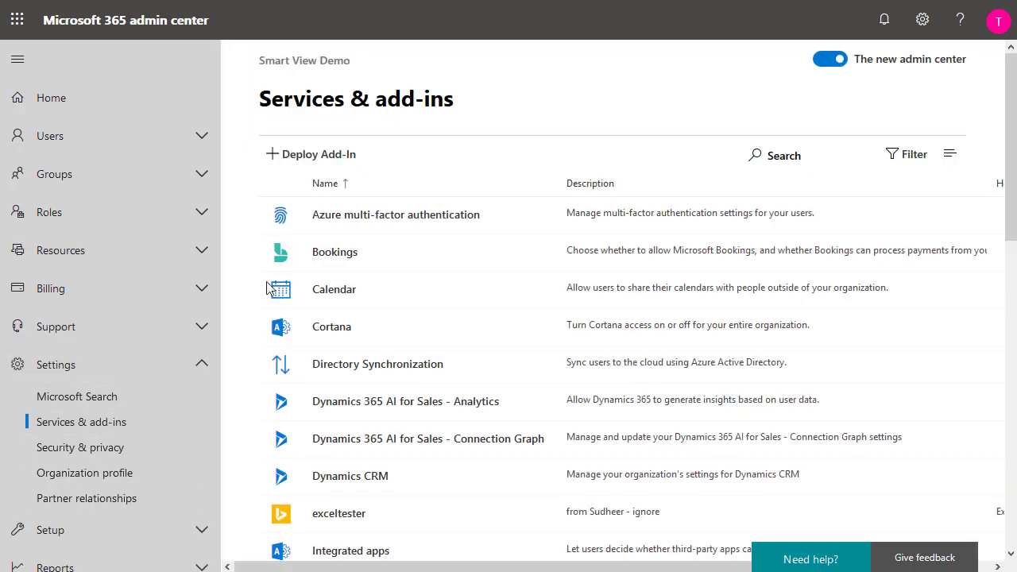
Start deploying a custom add-in and upload the manifest file SV365.xml from this device
left_click(308, 159)
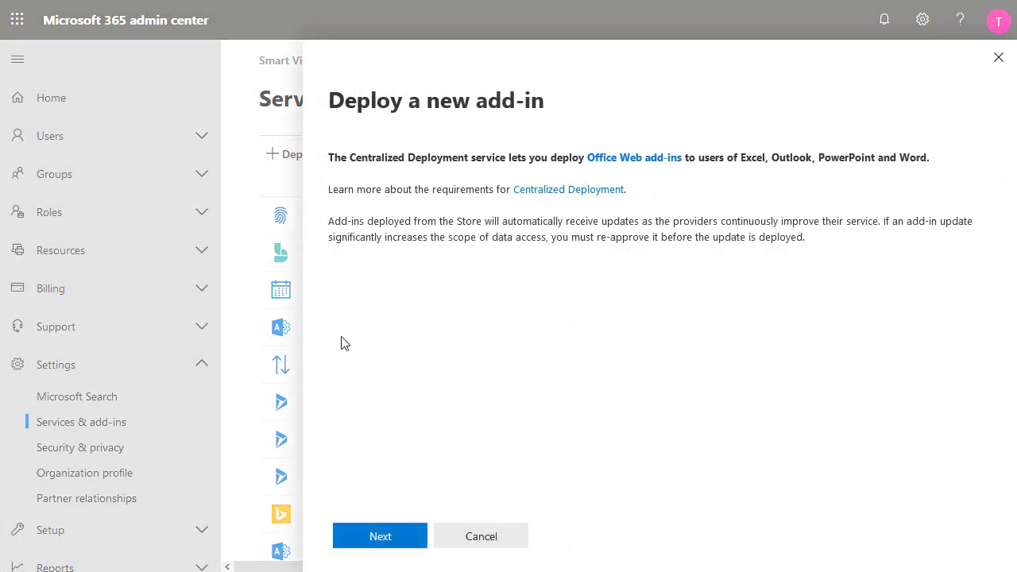
left_click(397, 542)
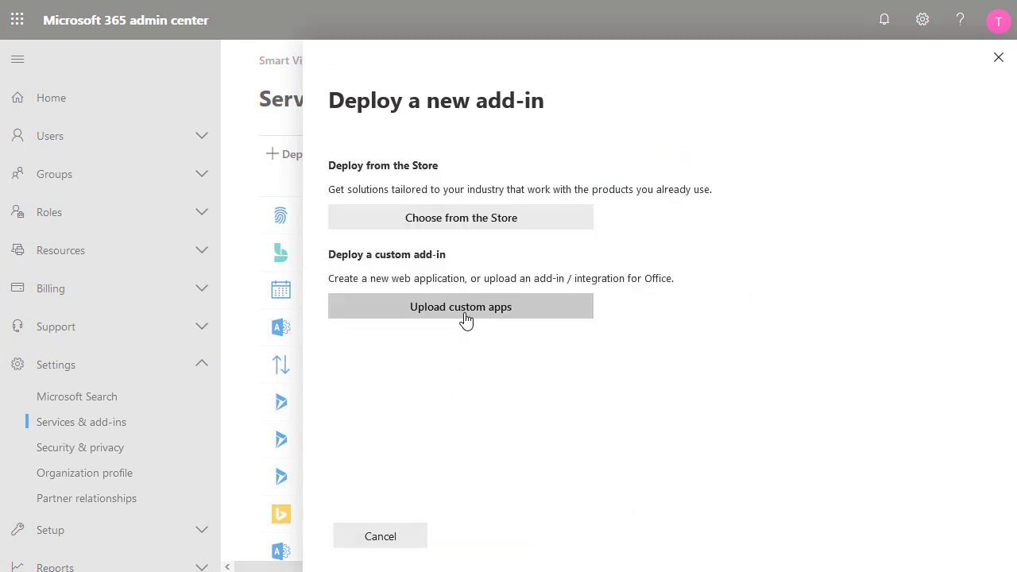
left_click(465, 316)
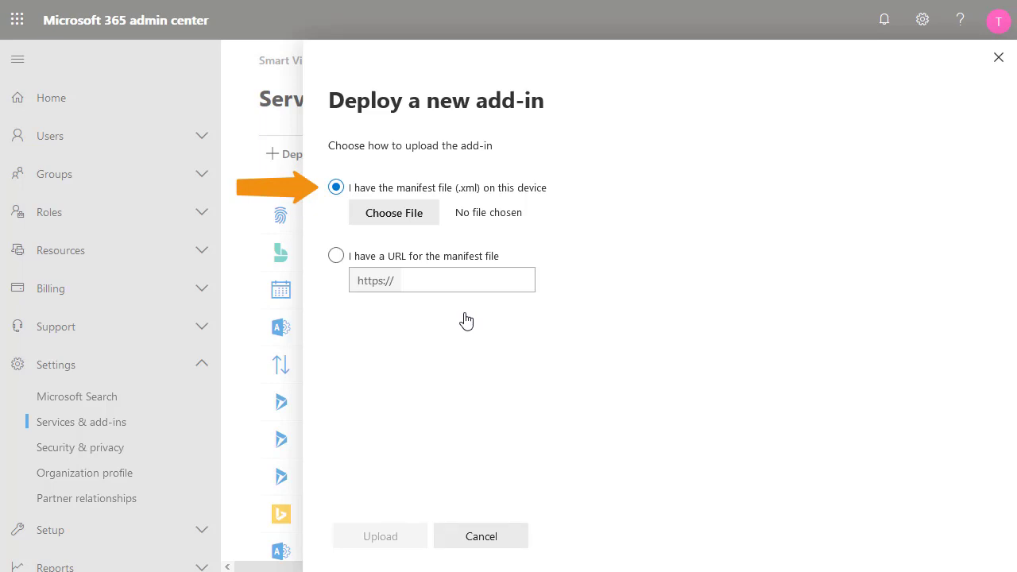
left_click(407, 226)
left_click(368, 266)
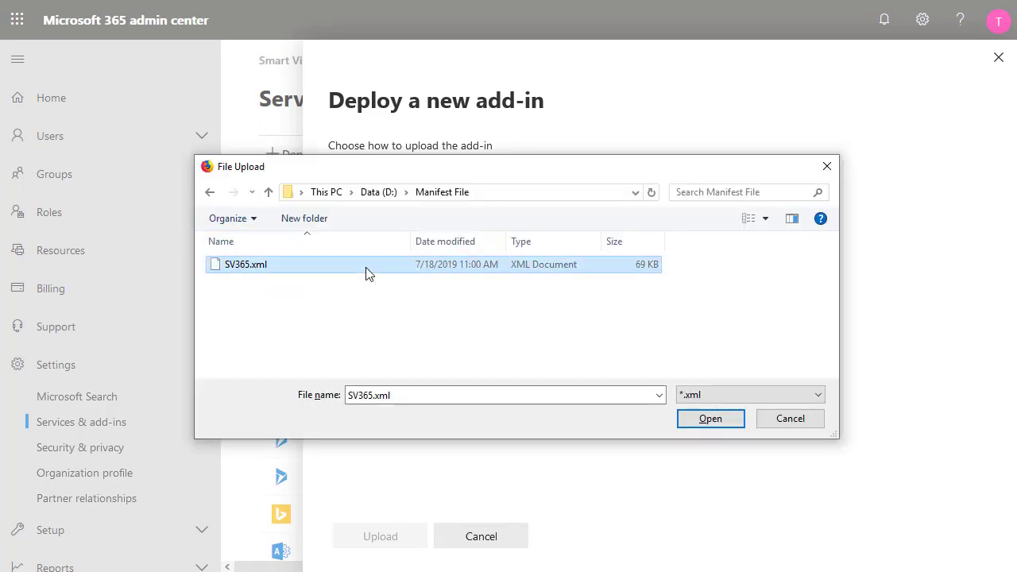
left_click(688, 420)
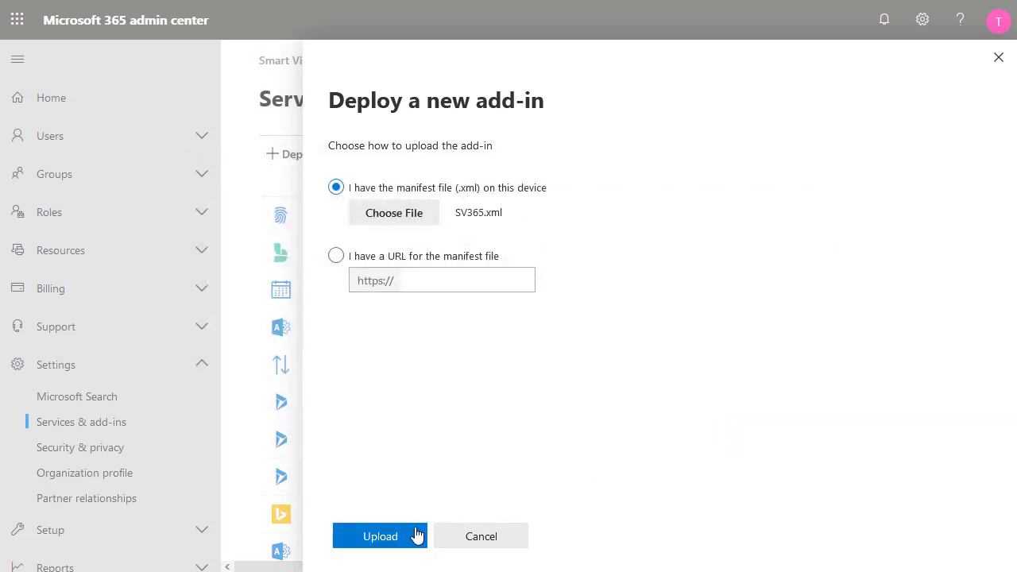
left_click(403, 537)
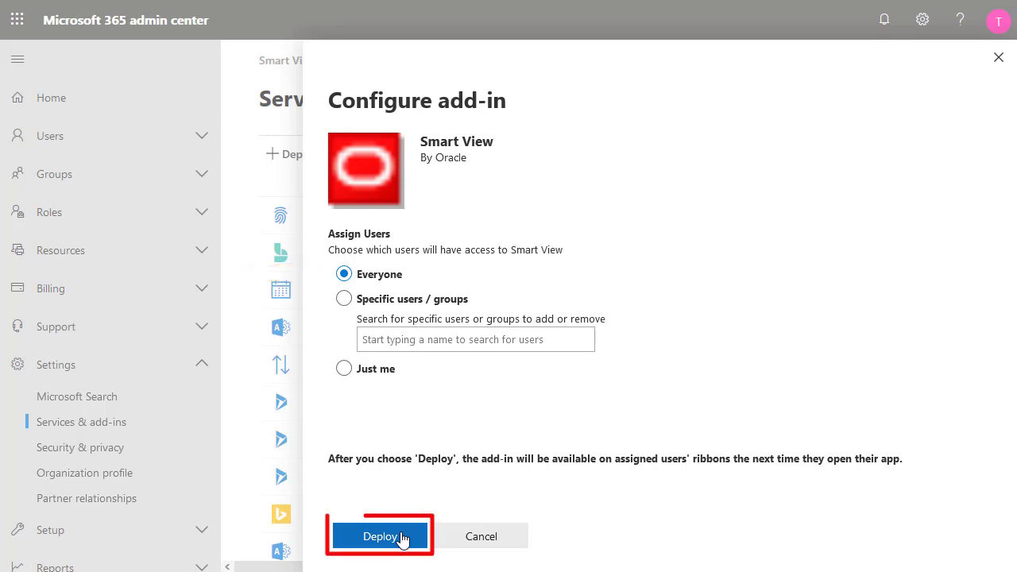
Deploy the Smart View add-in to everyone and finish the deployment wizard
left_click(403, 537)
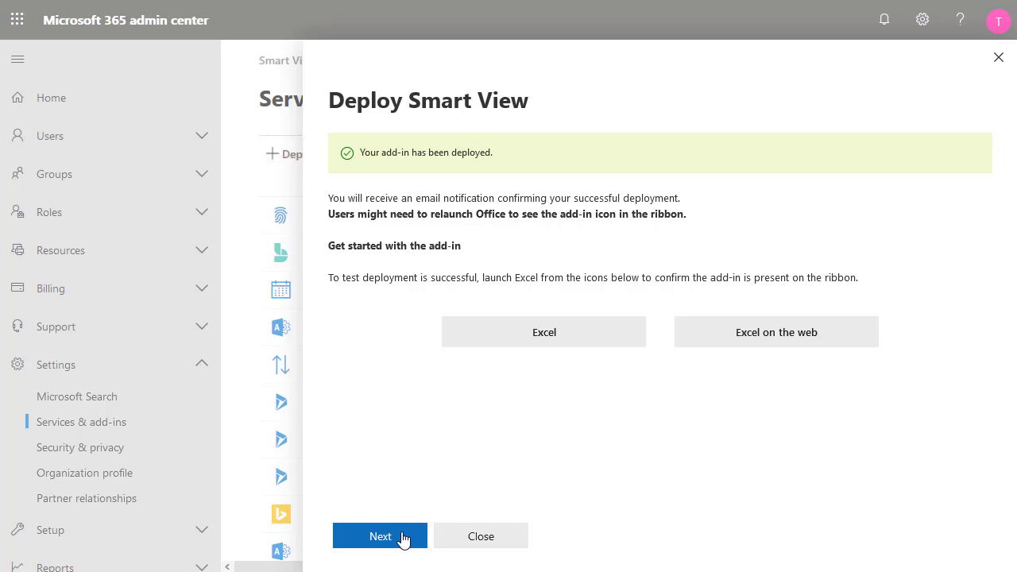
left_click(380, 537)
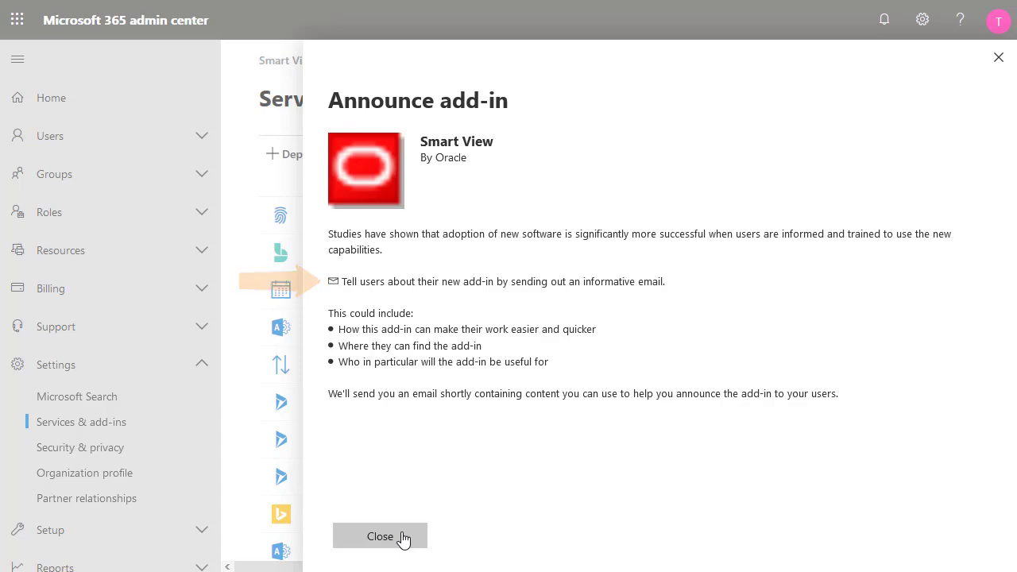
left_click(379, 536)
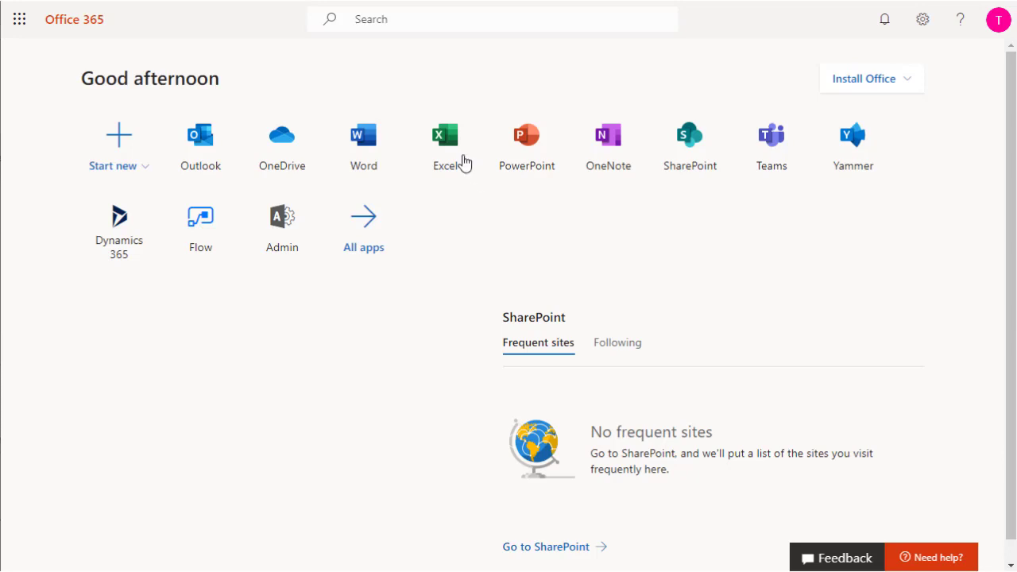
Create a blank workbook in Excel on the web and add the admin-managed Smart View add-in to it
left_click(445, 143)
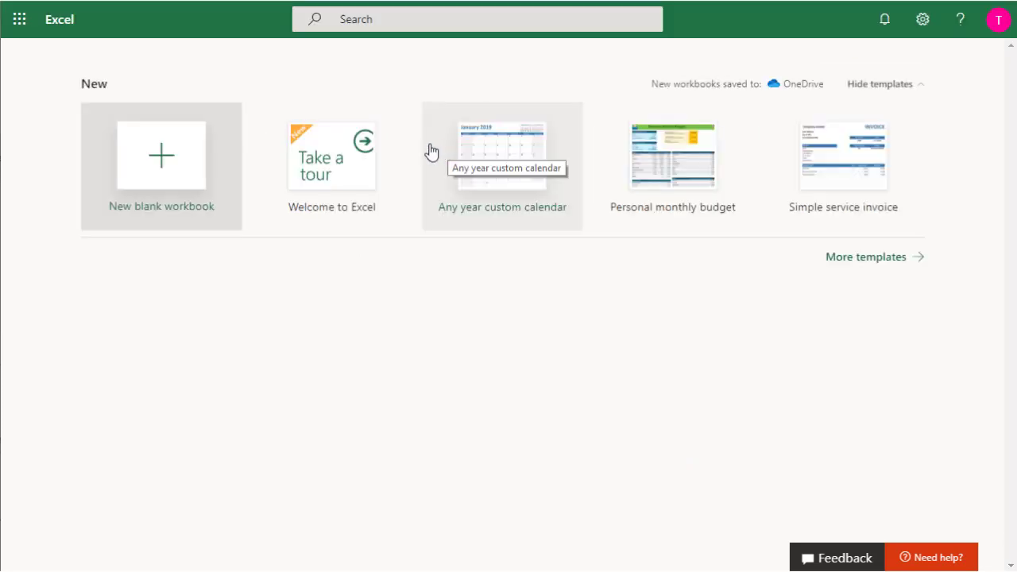
left_click(188, 180)
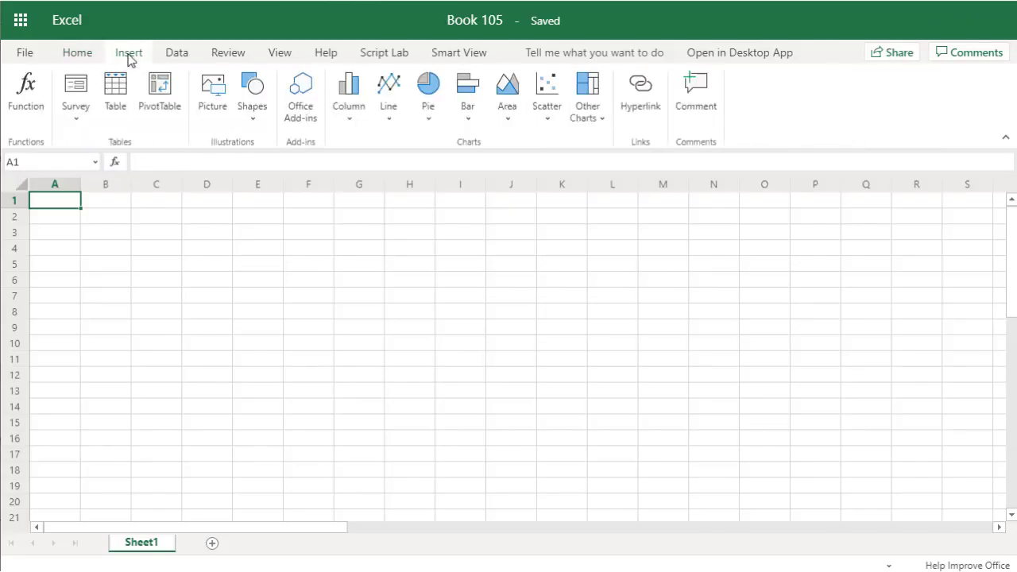
left_click(303, 106)
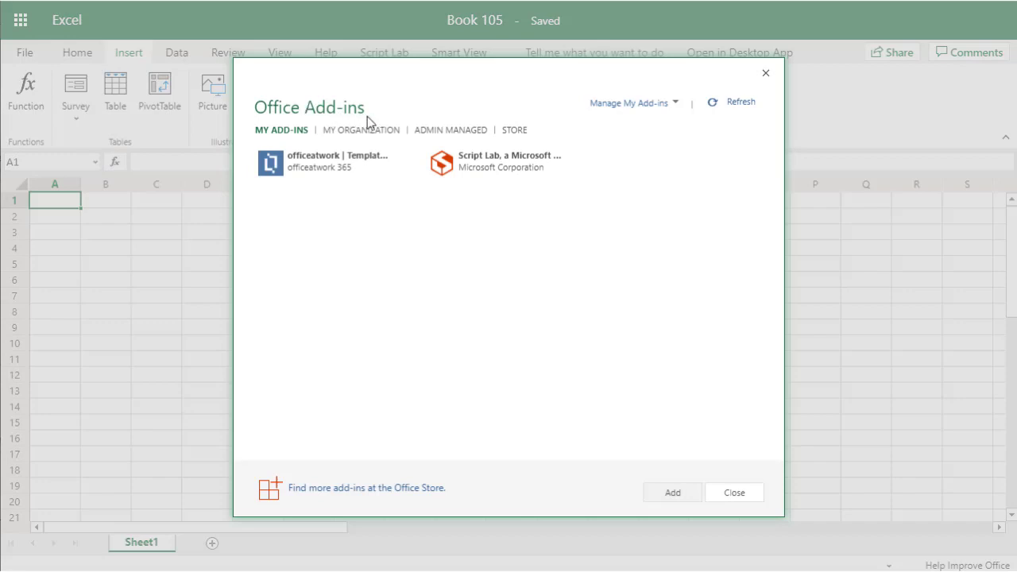
left_click(450, 131)
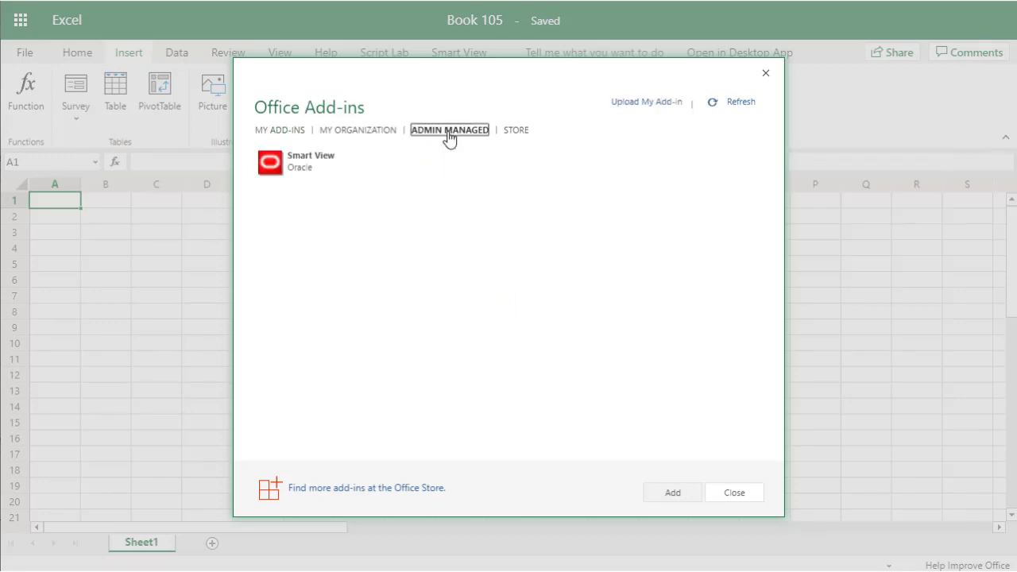
left_click(321, 165)
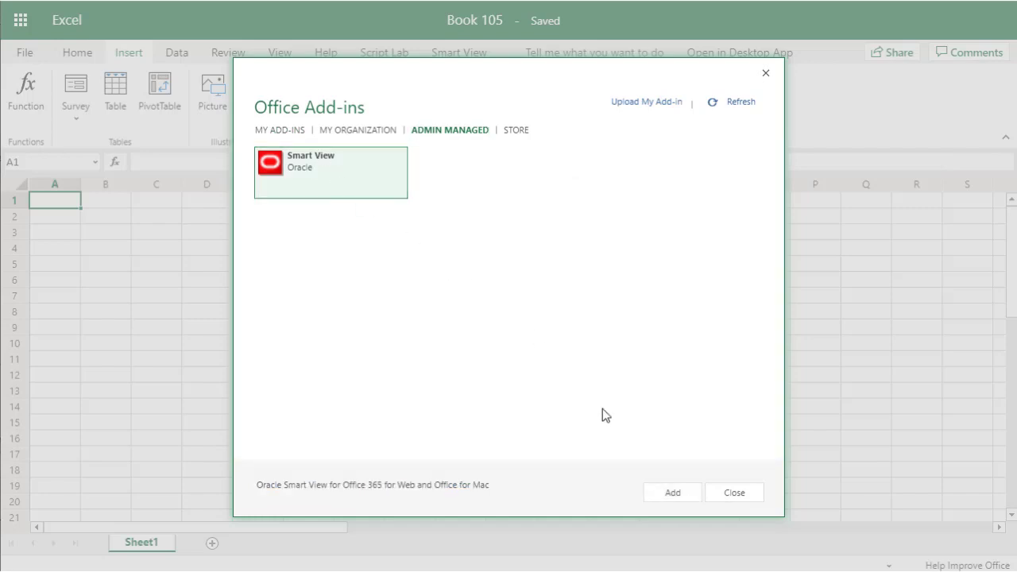
left_click(670, 493)
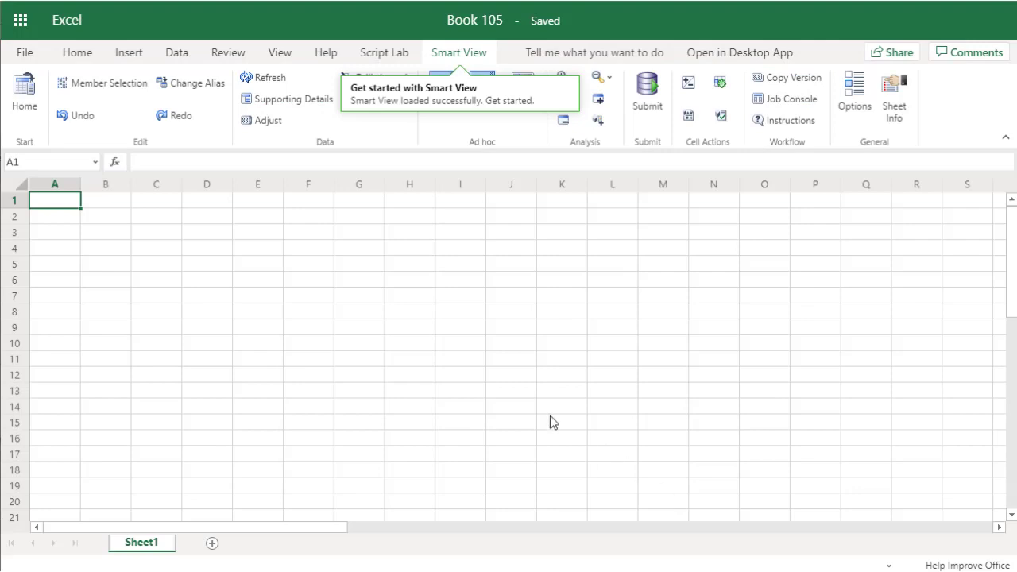
Open the Smart View home pane and sign in to Oracle Cloud
left_click(24, 91)
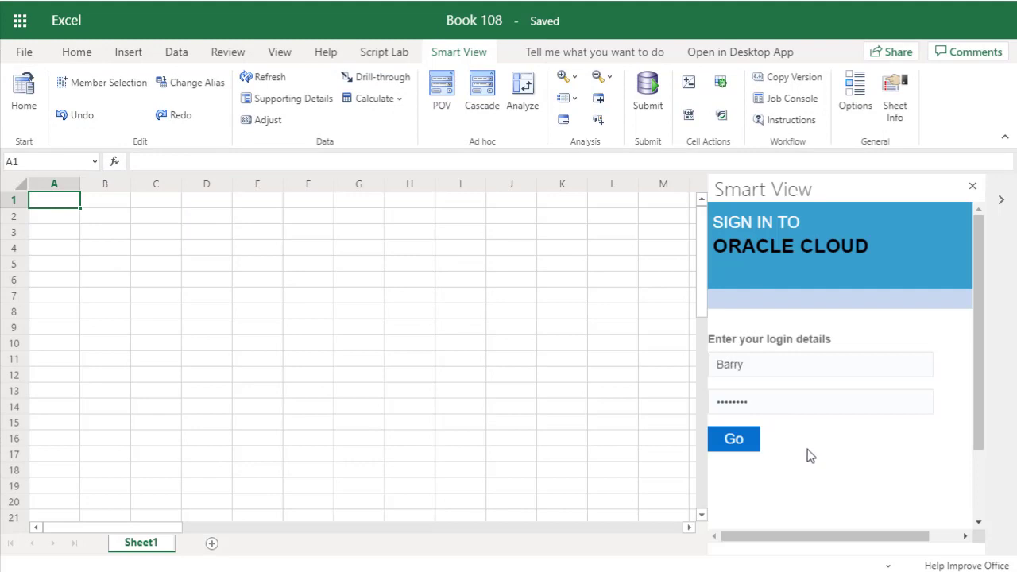
left_click(733, 440)
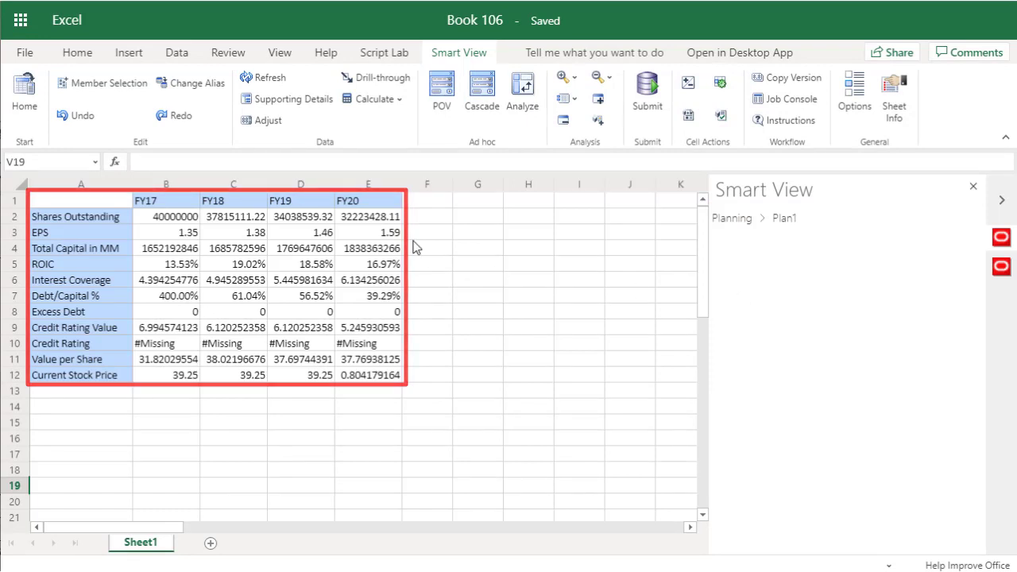
Set the FY20 EPS value in cell E3 to 1.65
left_click(373, 232)
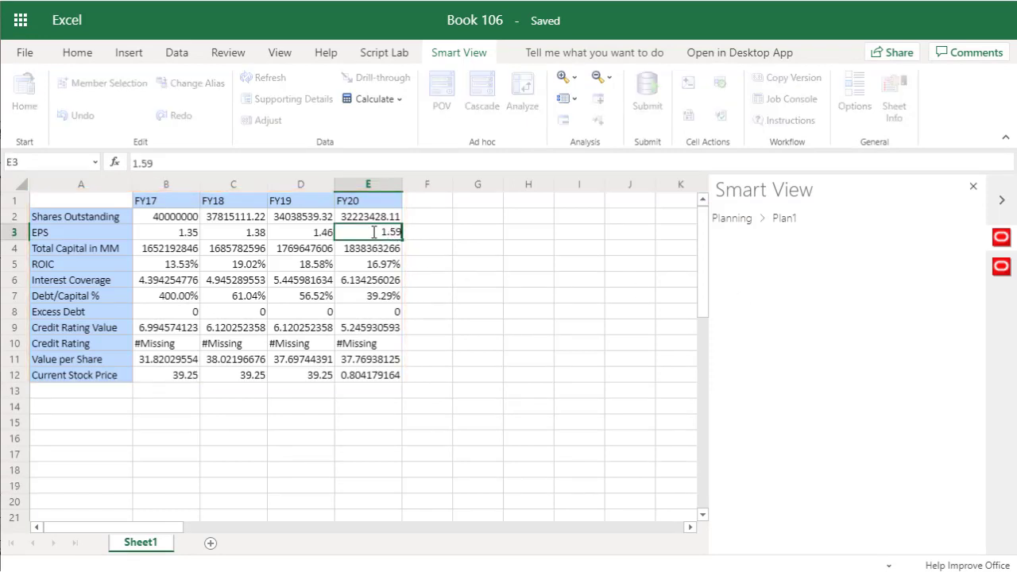
key("BackSpace")
key("BackSpace")
type("65")
key("Return")
Keep only the FY19 and FY20 members in the ad hoc grid
left_click(320, 201)
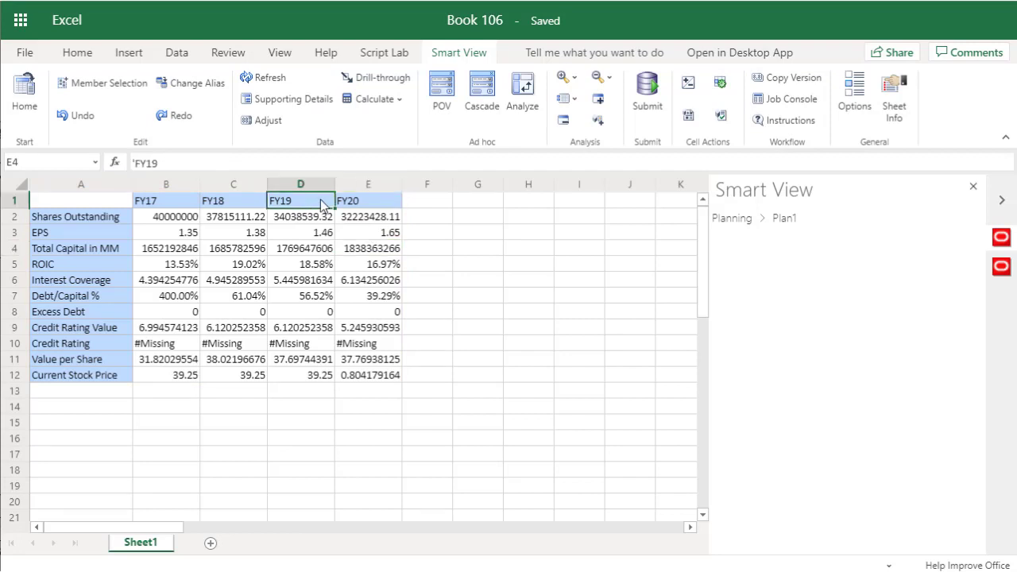
left_click_drag(321, 200, 356, 201)
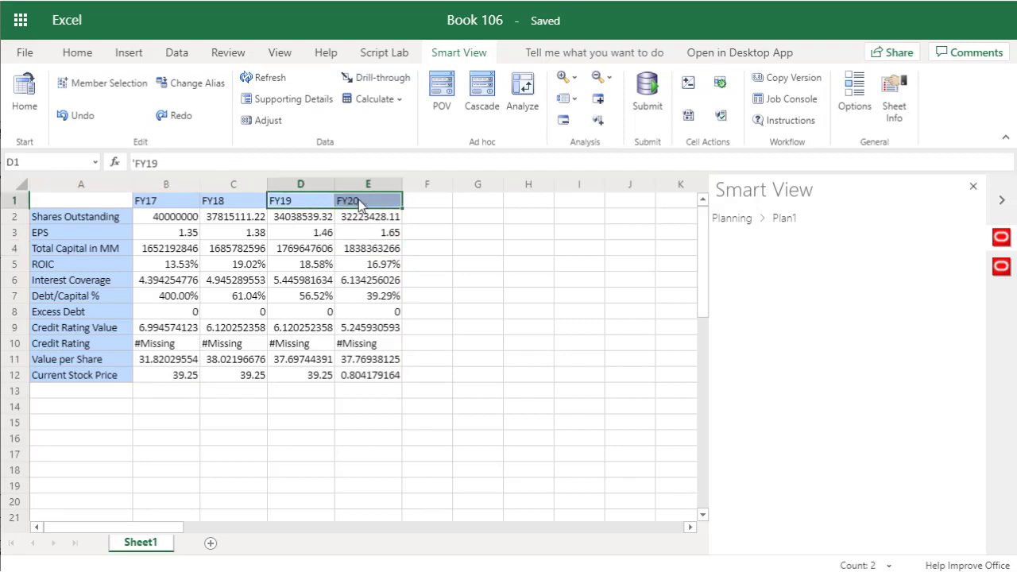
left_click(599, 99)
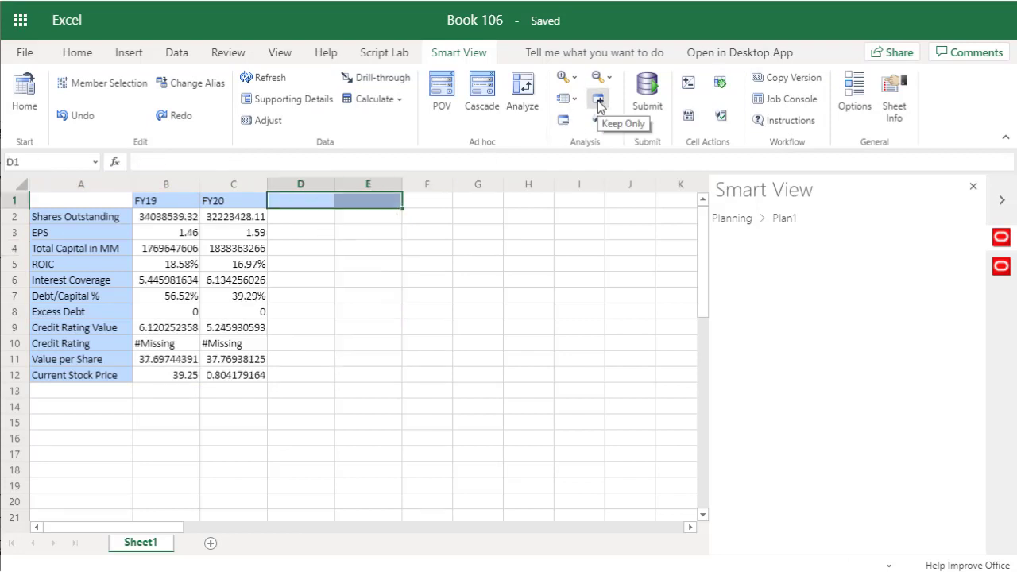